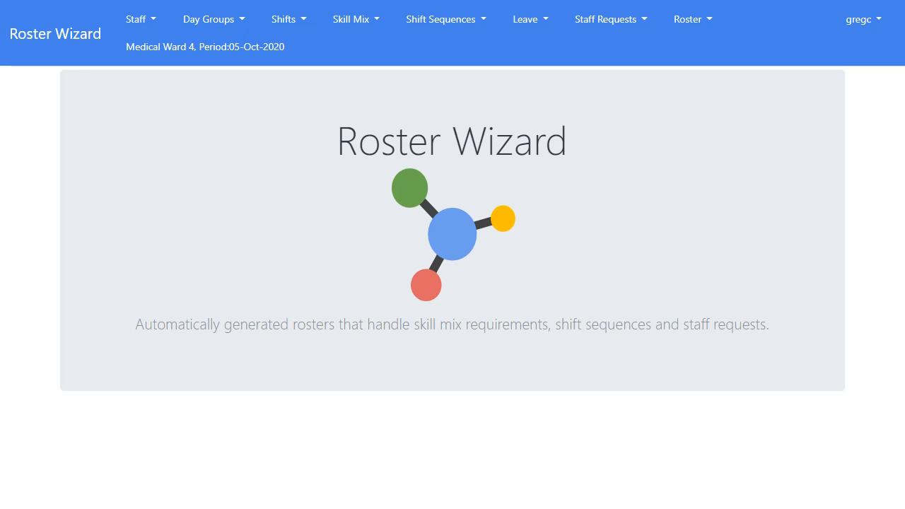
# Display the staff list, then the list of defined shifts, to review the ward's setup
pyautogui.click(139, 25)
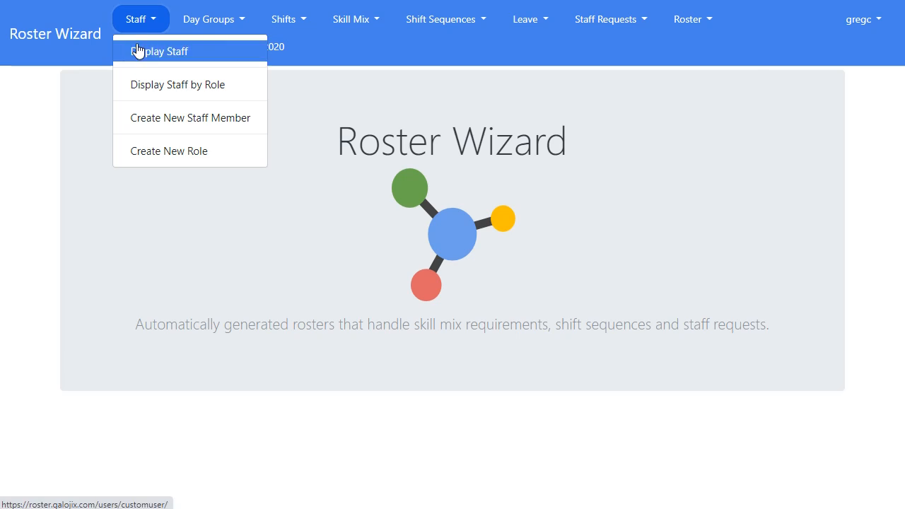
pyautogui.click(139, 51)
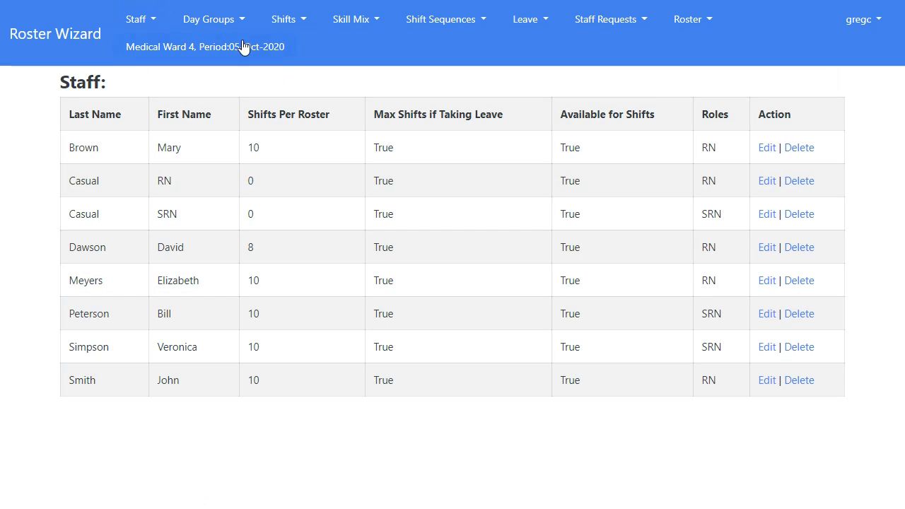
pyautogui.click(282, 26)
pyautogui.click(286, 51)
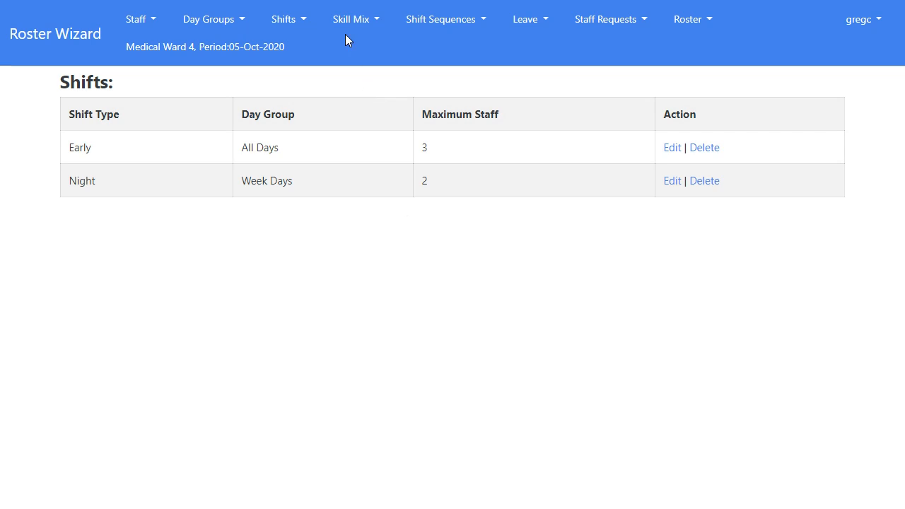
# Display the skill mix rules and the shift sequences to review the rostering constraints
pyautogui.click(361, 23)
pyautogui.click(371, 54)
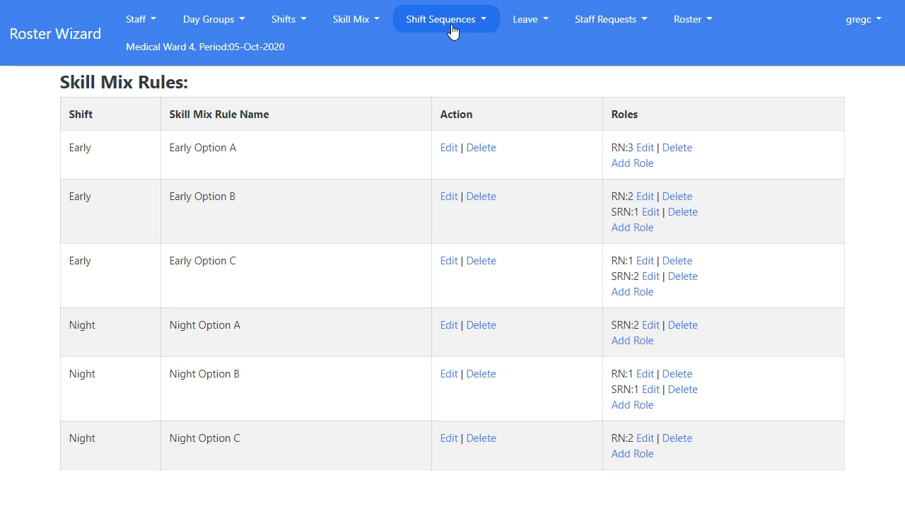
pyautogui.click(453, 29)
pyautogui.click(445, 54)
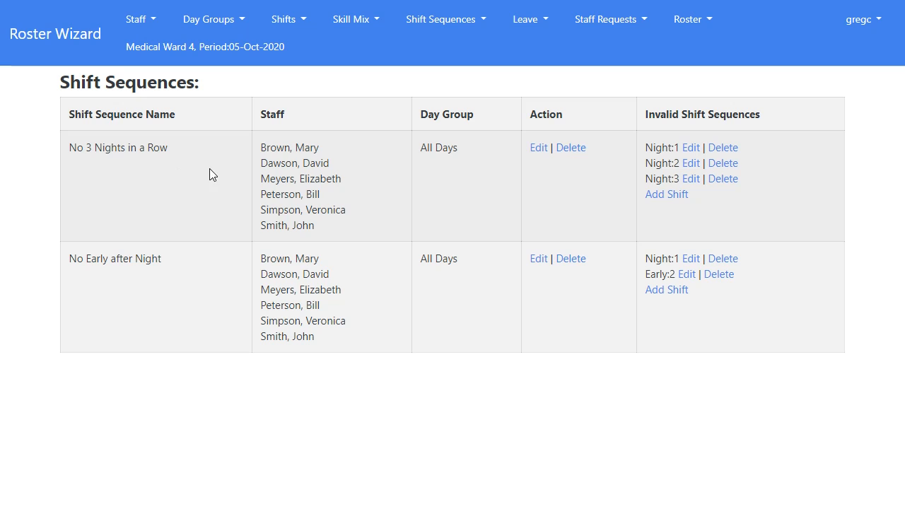
# Display the leave entries and the staff requests, expanding the listed staff member's details on each page
pyautogui.click(535, 27)
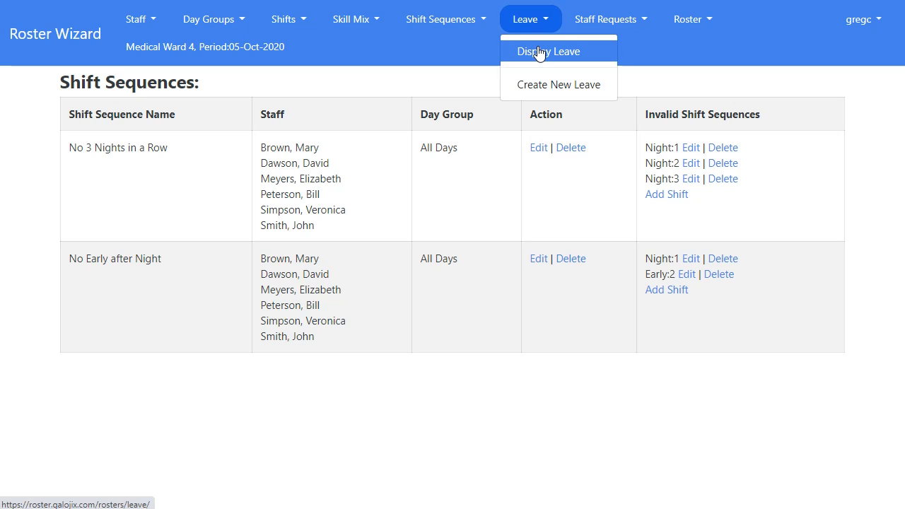
pyautogui.click(523, 52)
pyautogui.click(134, 116)
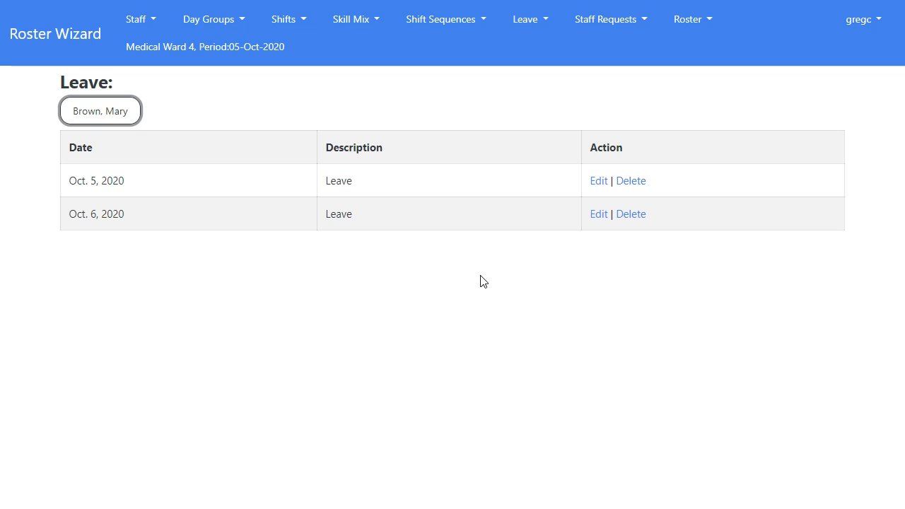
pyautogui.click(610, 27)
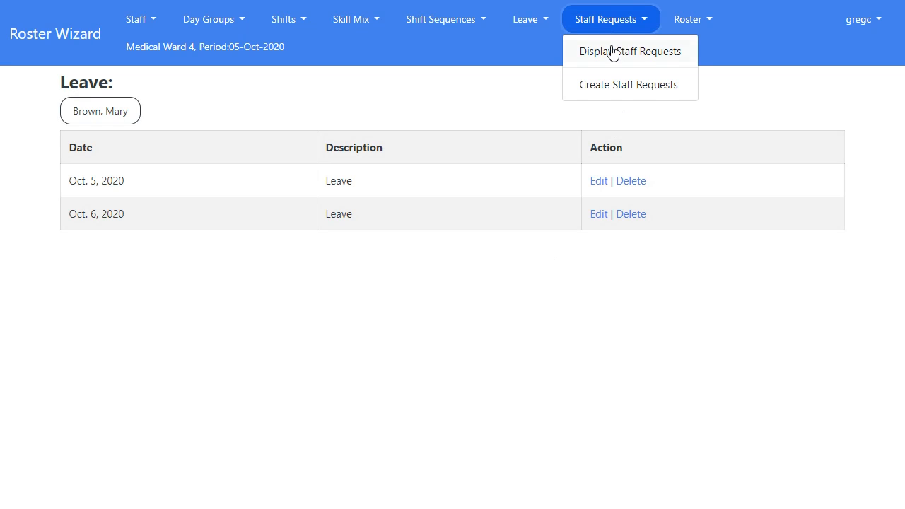
pyautogui.click(616, 59)
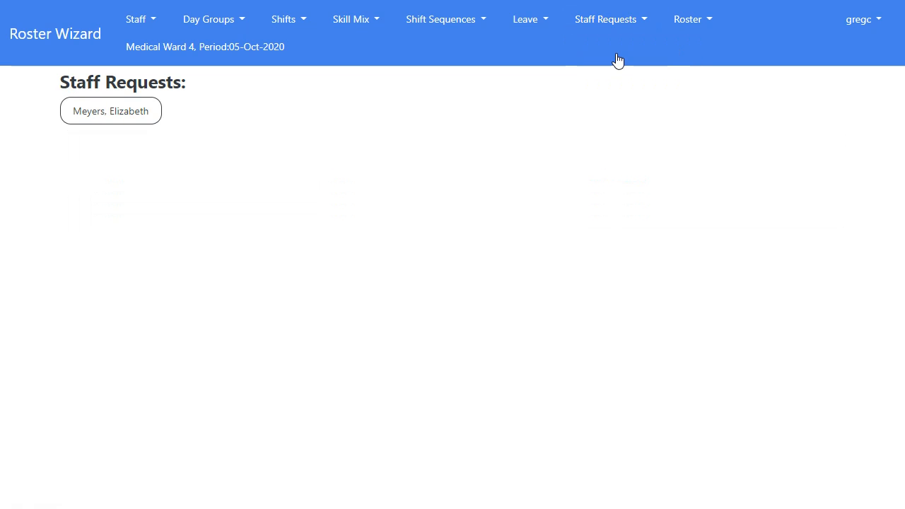
pyautogui.click(145, 115)
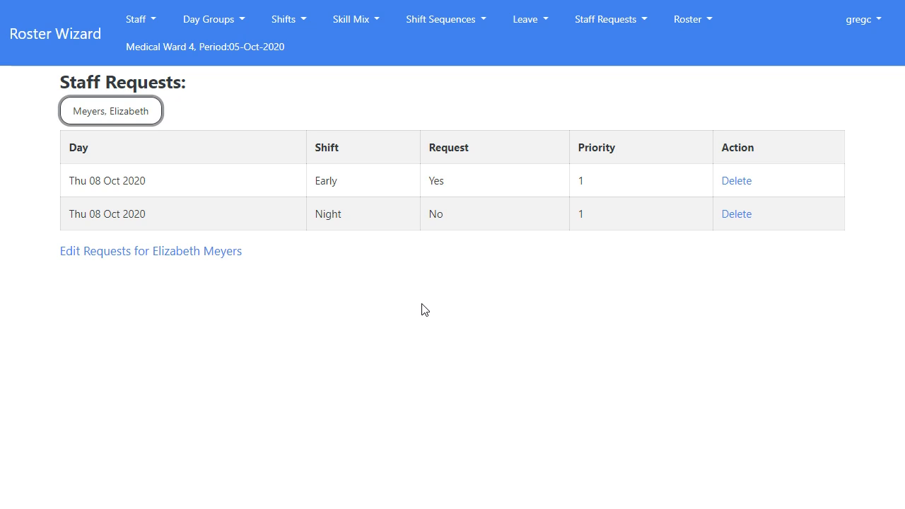
# Generate a new roster with the start date 05/10/2020
pyautogui.click(691, 22)
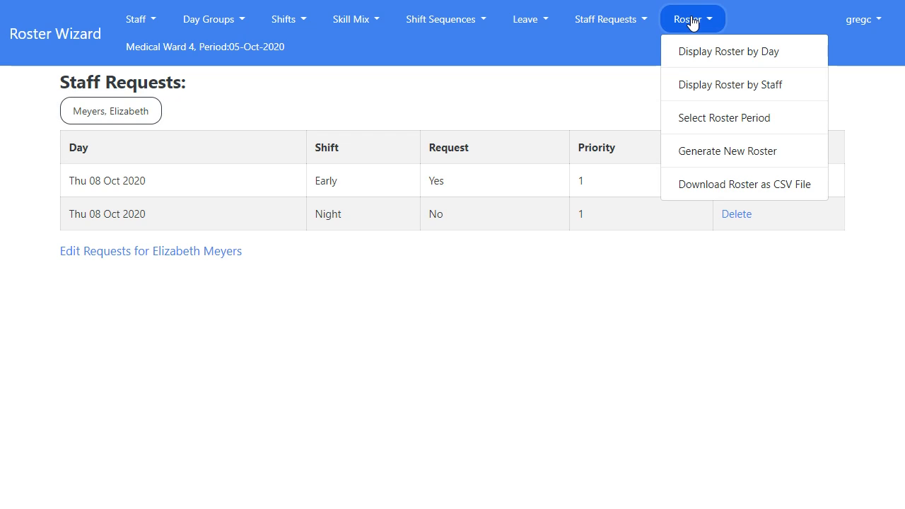
pyautogui.click(727, 153)
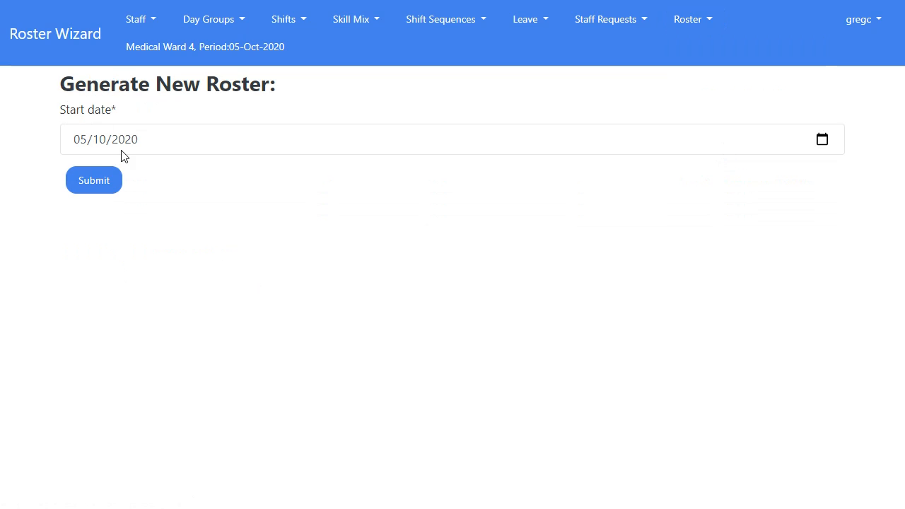
pyautogui.click(100, 186)
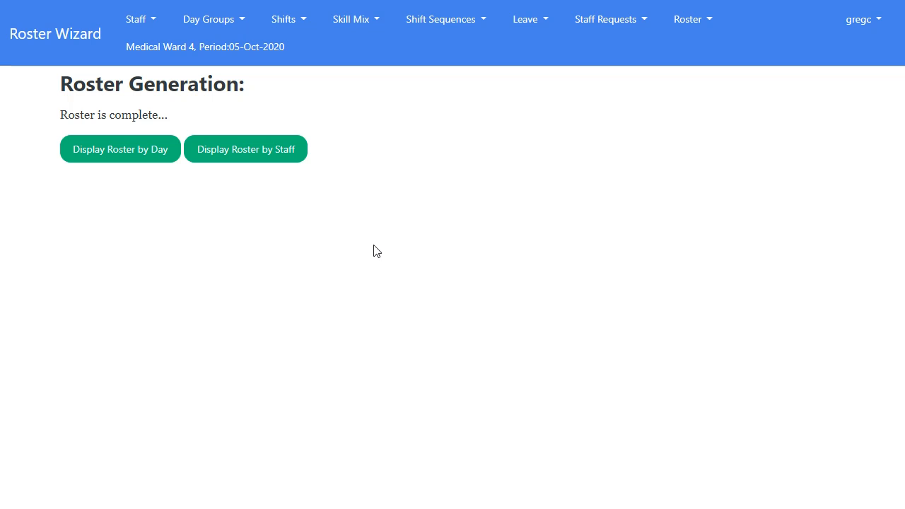
# Review the generated roster by staff member and by day
pyautogui.click(278, 157)
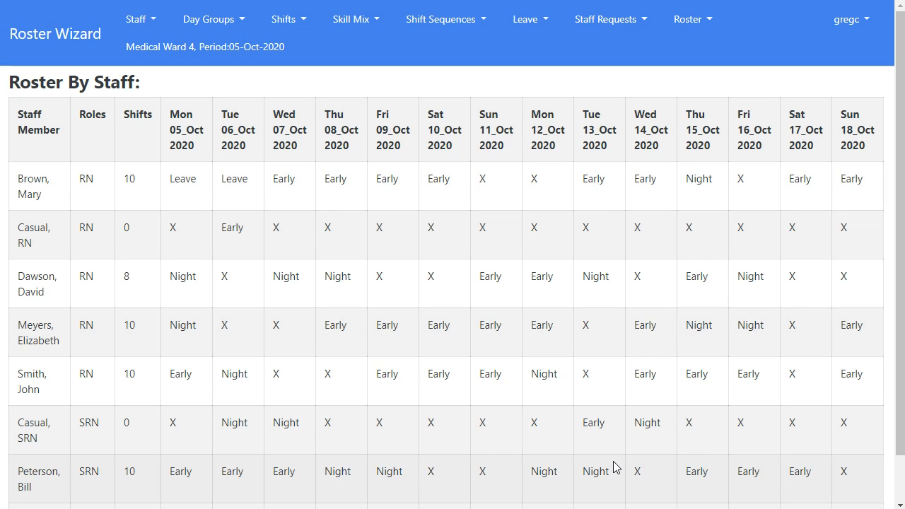
pyautogui.click(692, 34)
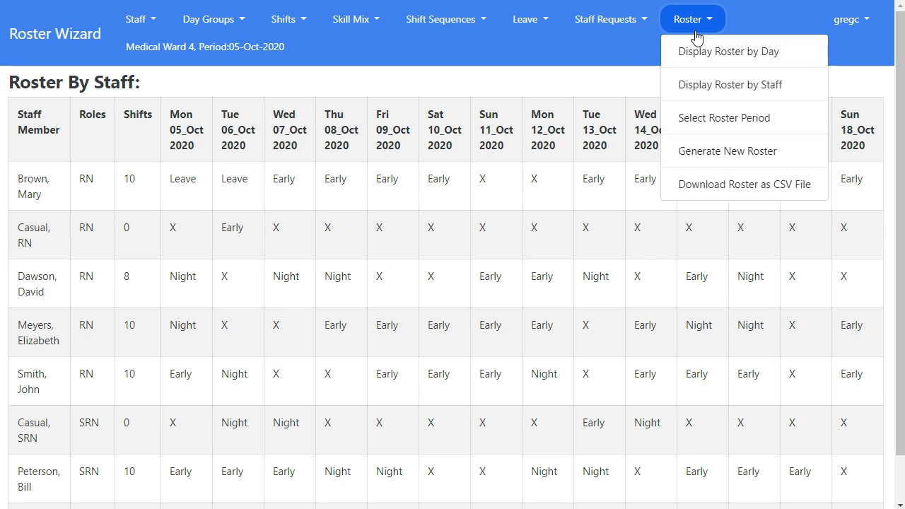
pyautogui.click(739, 61)
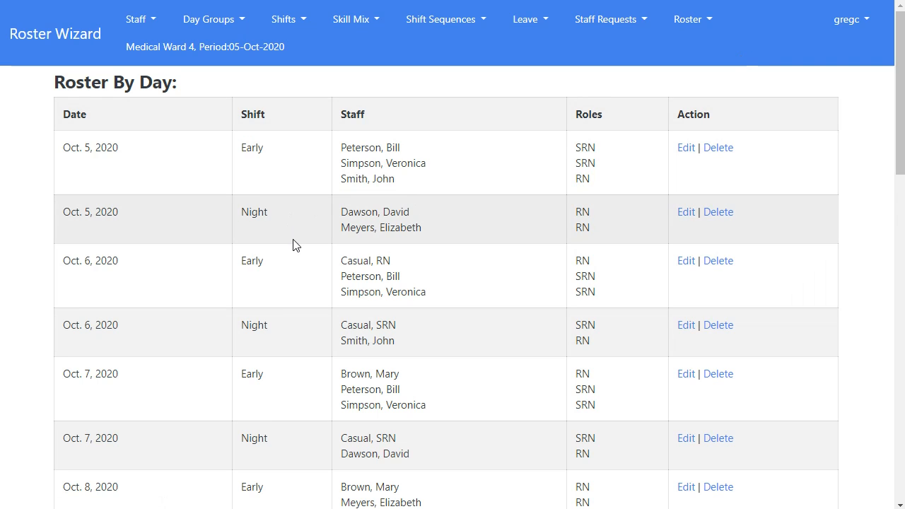
pyautogui.scroll(-8, 337, 293)
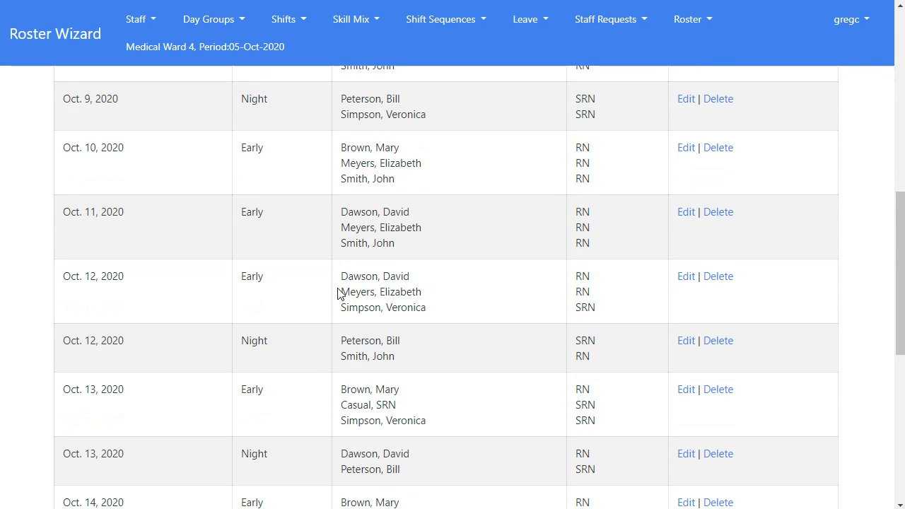
pyautogui.scroll(8, 337, 293)
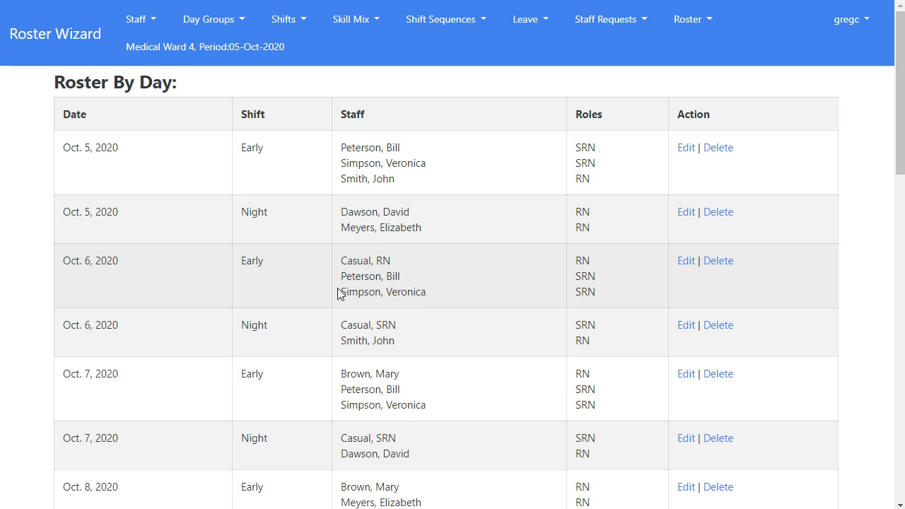
# Display the day groups and examine which days belong to All Days and Week Days
pyautogui.click(127, 21)
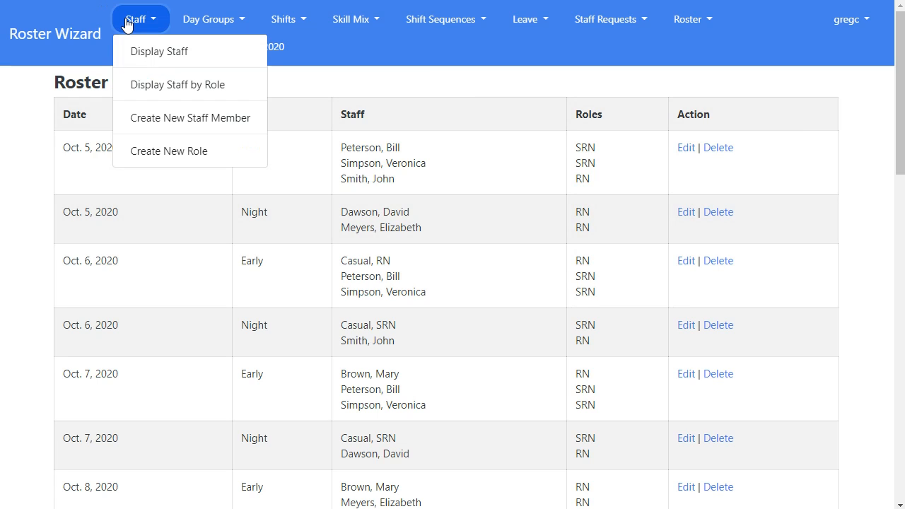
pyautogui.click(210, 23)
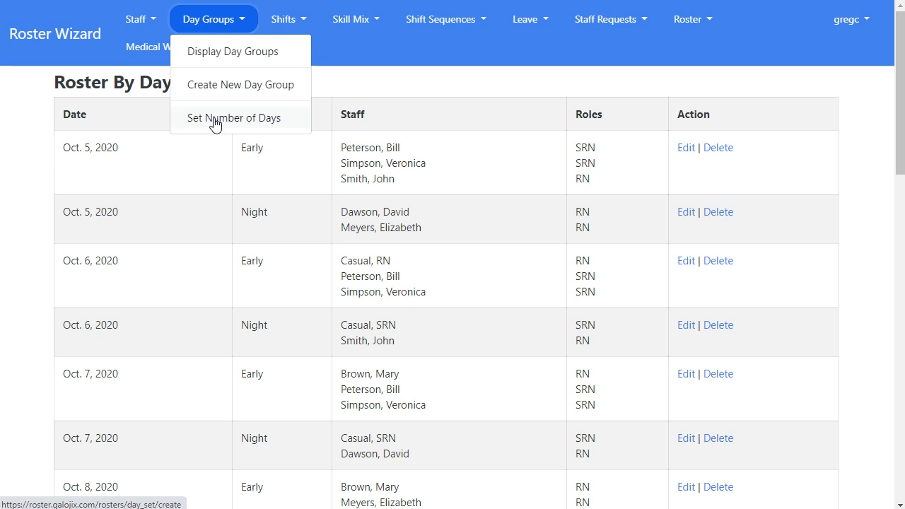
pyautogui.click(222, 52)
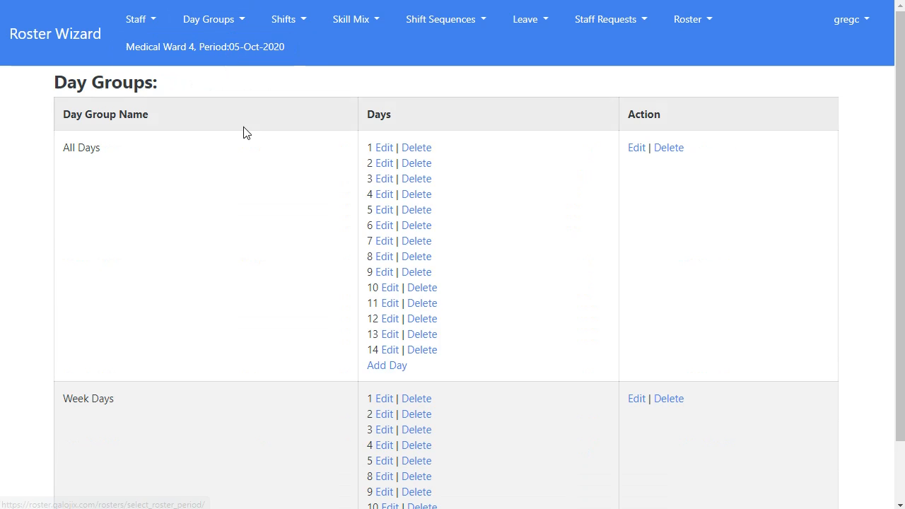
pyautogui.scroll(-1, 285, 272)
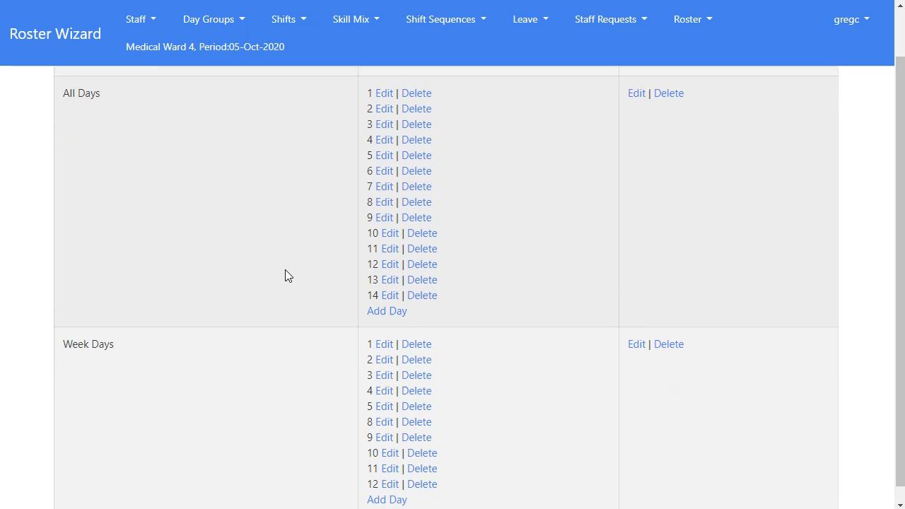
pyautogui.scroll(1, 286, 270)
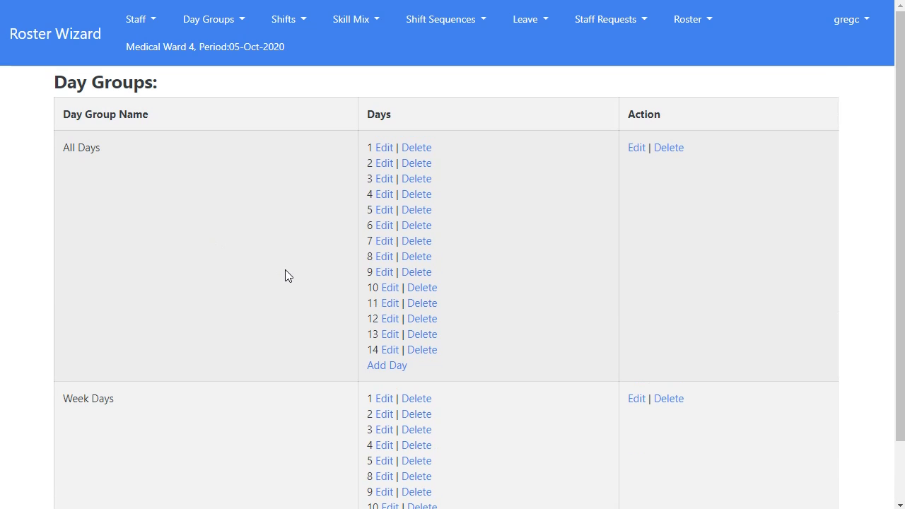
pyautogui.scroll(-1, 284, 275)
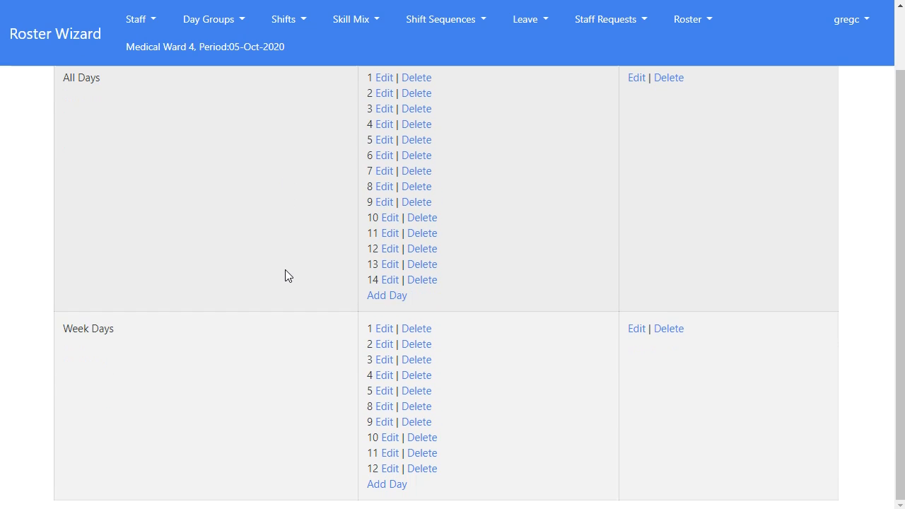
pyautogui.scroll(1, 285, 276)
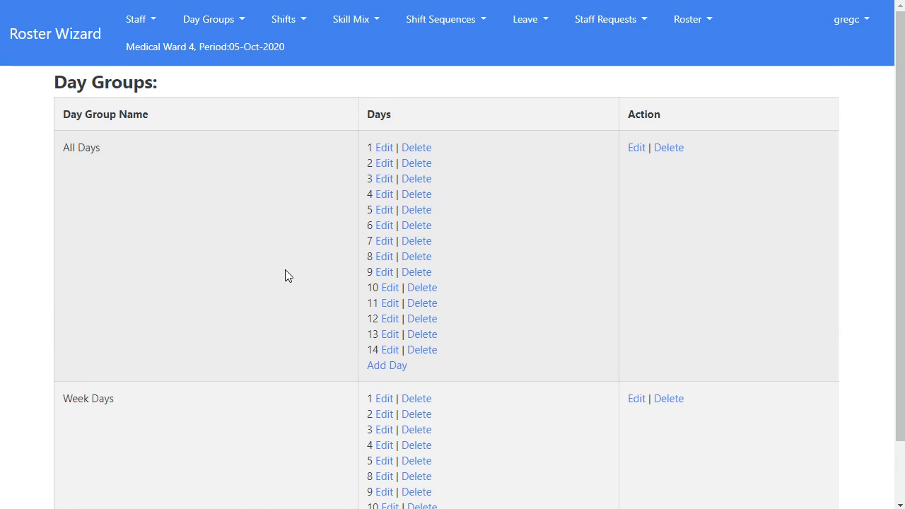
pyautogui.scroll(-1, 213, 222)
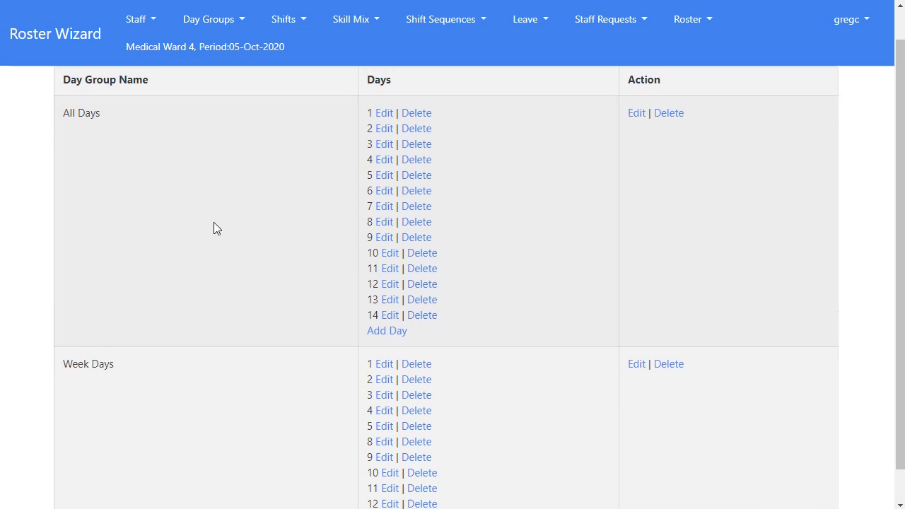
pyautogui.scroll(1, 213, 222)
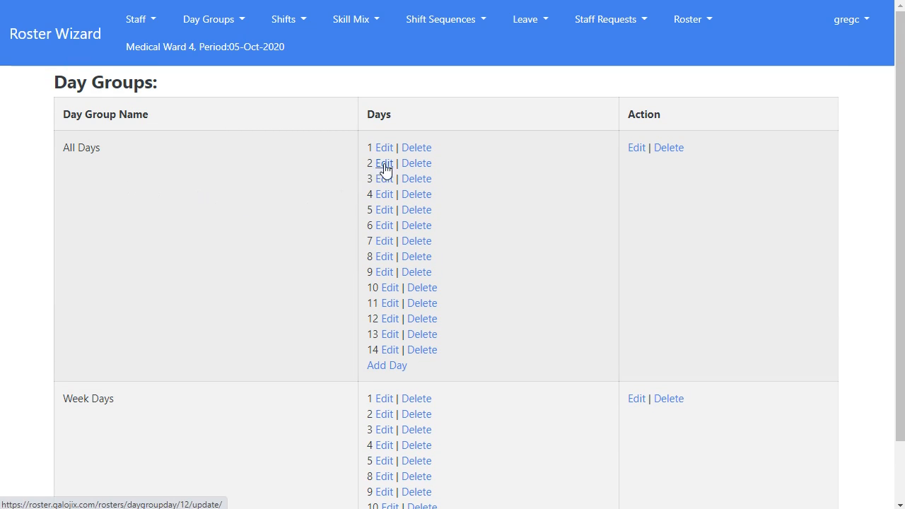
pyautogui.scroll(-1, 480, 386)
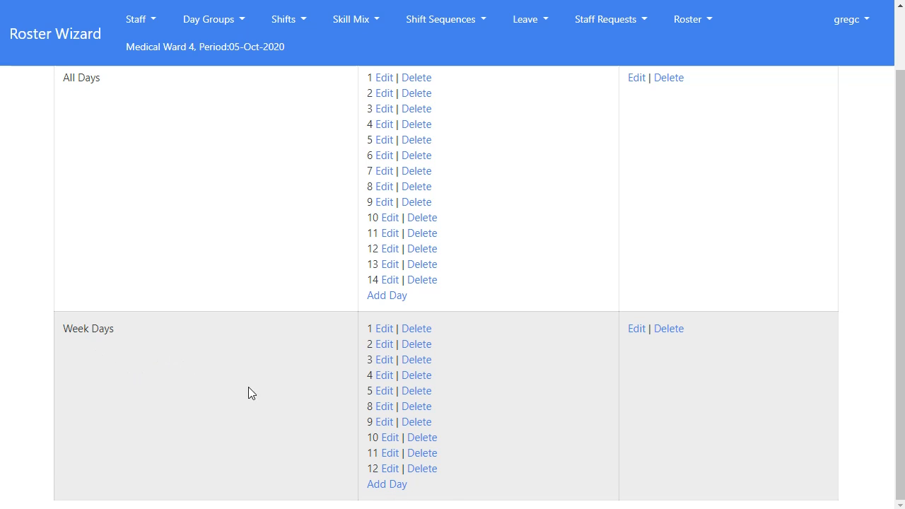
pyautogui.scroll(2, 453, 379)
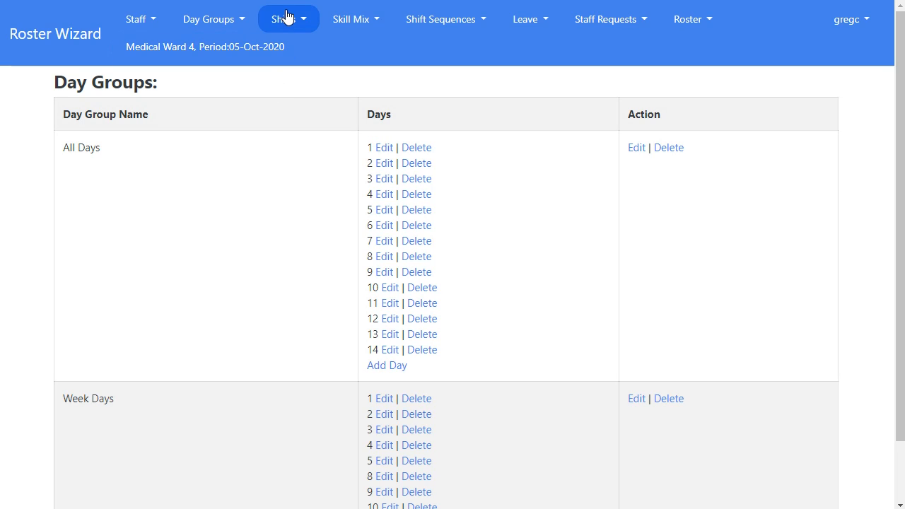
# Examine the day group and maximum staff of each shift, and the roles in each skill mix rule
pyautogui.click(285, 17)
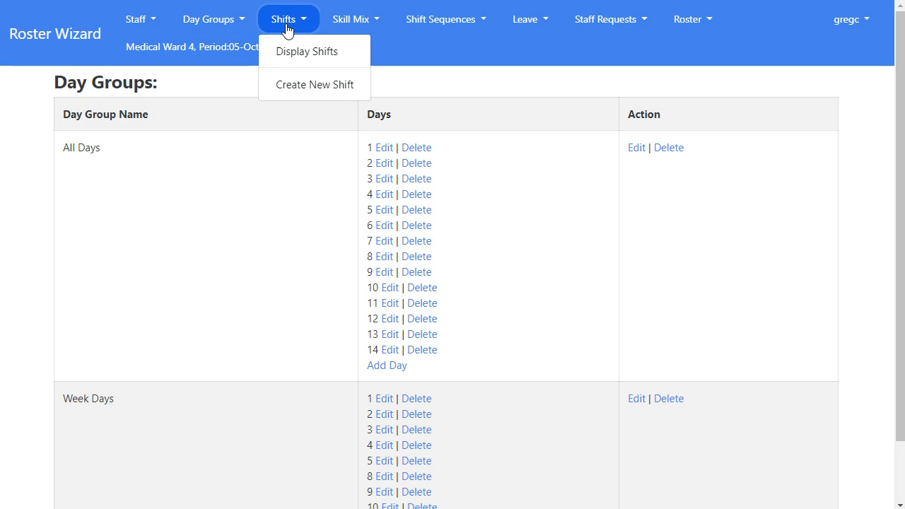
pyautogui.click(289, 56)
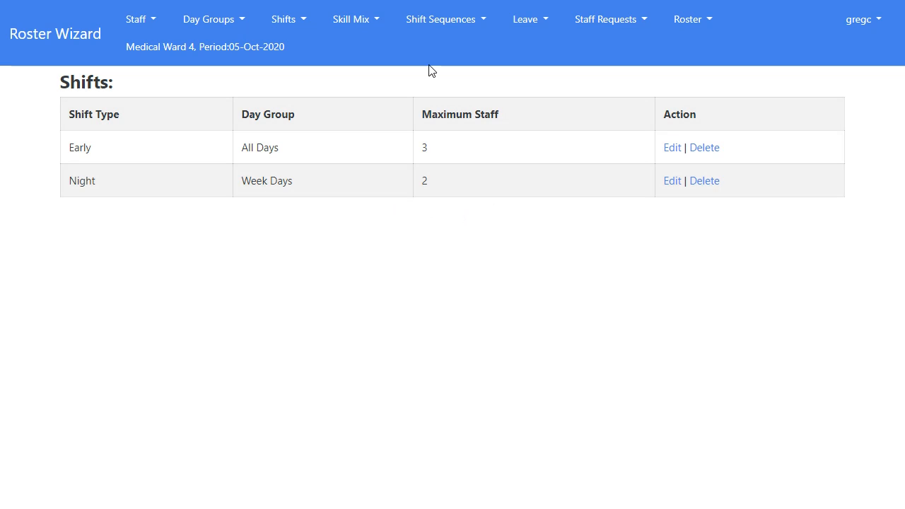
pyautogui.click(344, 25)
pyautogui.click(355, 60)
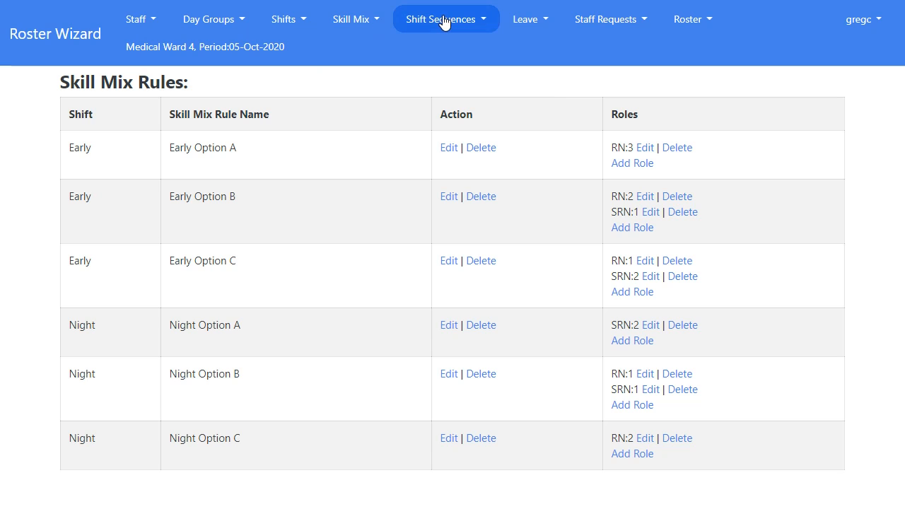
# Examine the invalid shift sequences and the leave dates of the listed staff member
pyautogui.click(444, 23)
pyautogui.click(440, 57)
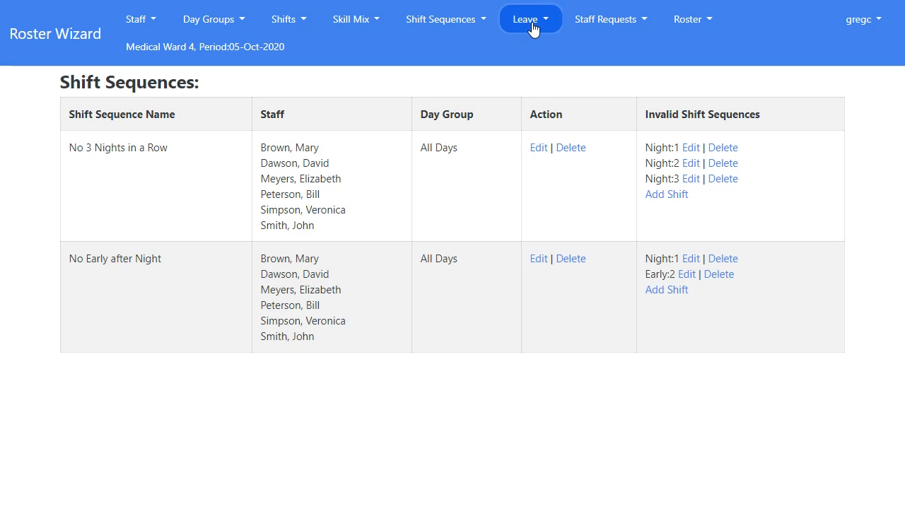
pyautogui.click(535, 26)
pyautogui.click(548, 54)
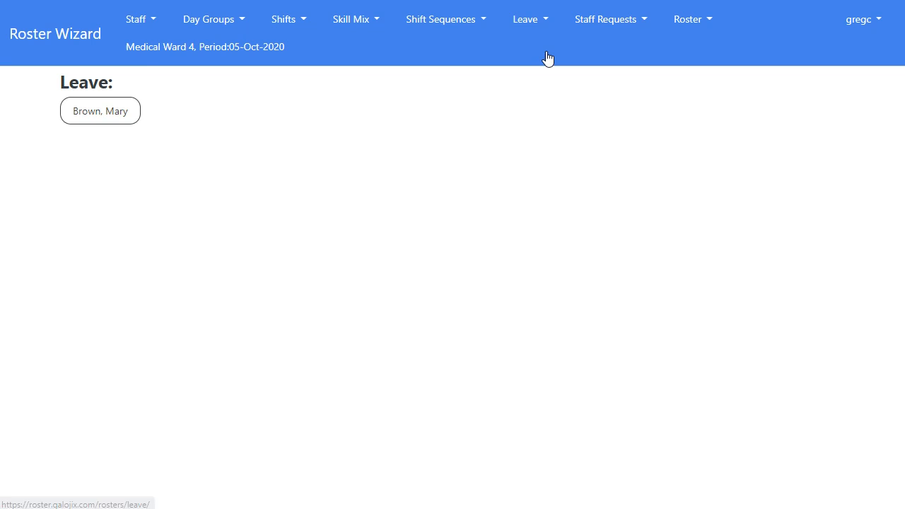
pyautogui.click(125, 116)
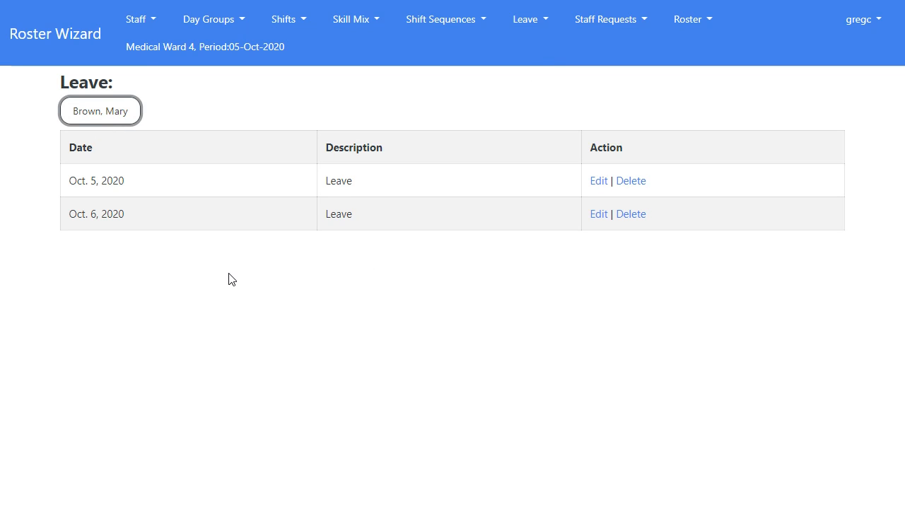
# Display the staff requests, expand the listed staff member's requests, and open them for editing
pyautogui.click(601, 24)
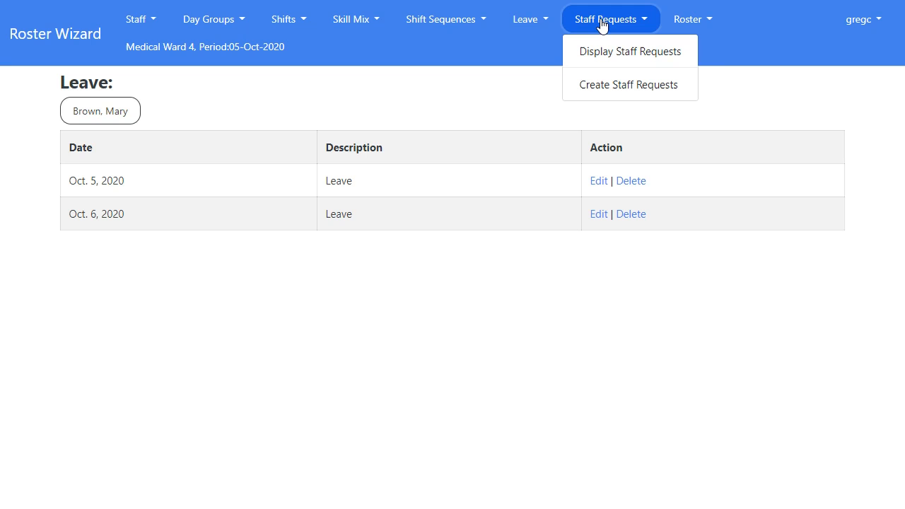
pyautogui.click(644, 59)
pyautogui.click(149, 114)
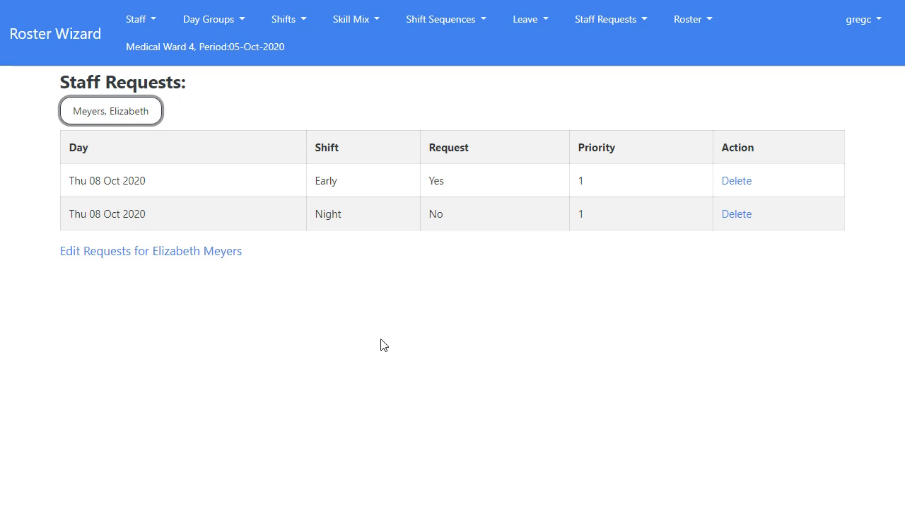
pyautogui.click(107, 253)
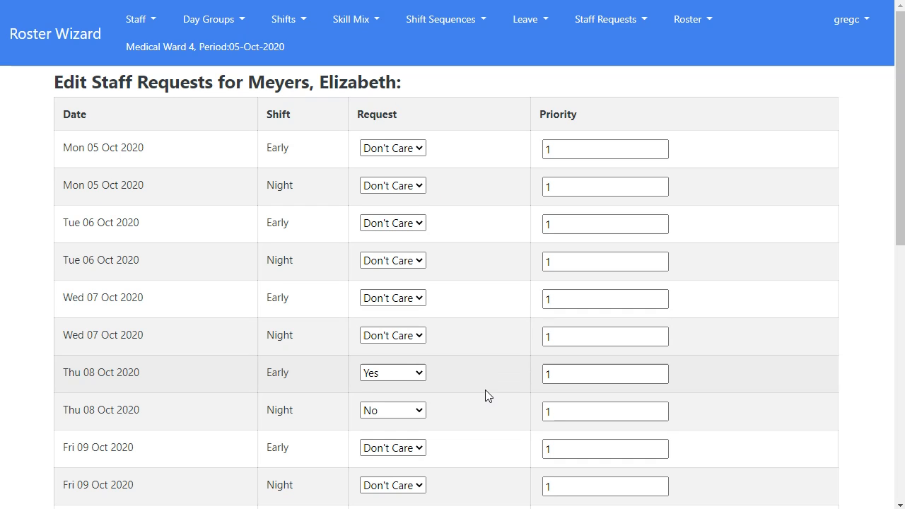
# Examine the request choice and priority of every shift from 05 to 18 Oct 2020, and submit the requests without changes
pyautogui.scroll(-5, 709, 367)
pyautogui.scroll(-2, 710, 362)
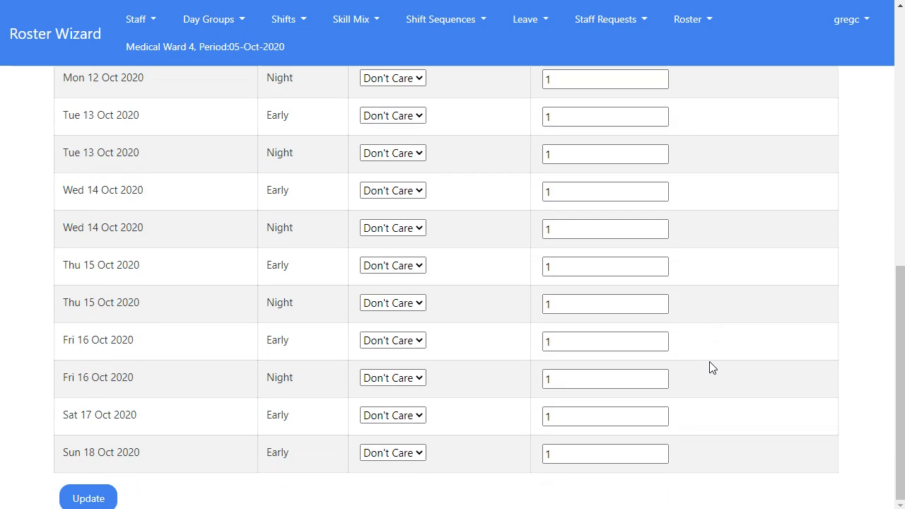
pyautogui.scroll(10, 710, 363)
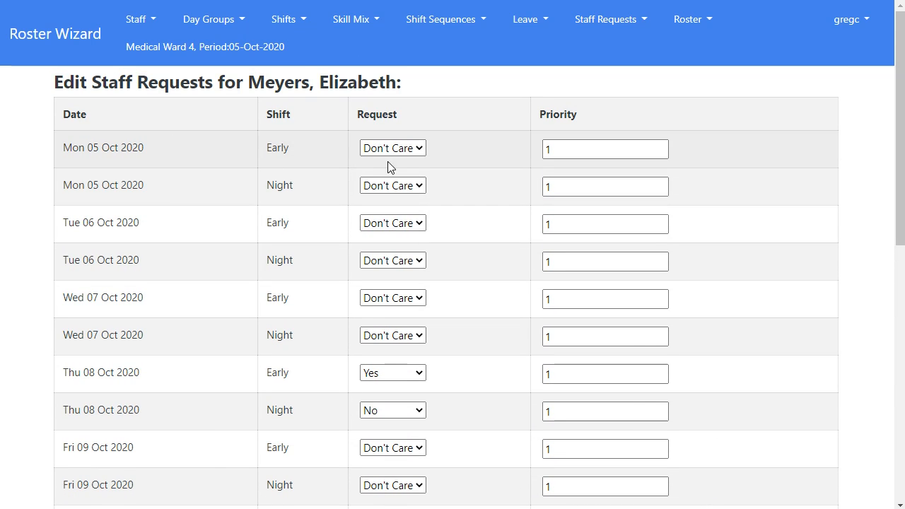
pyautogui.scroll(-7, 475, 277)
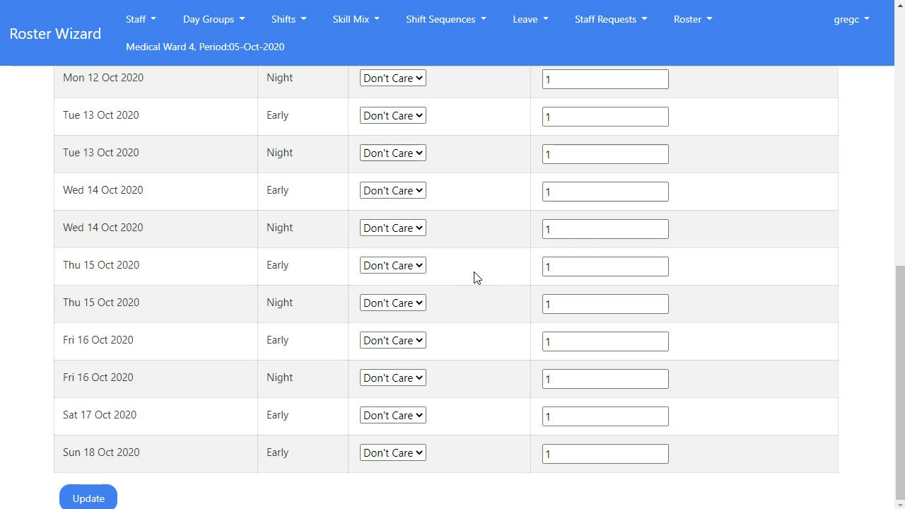
pyautogui.scroll(7, 485, 297)
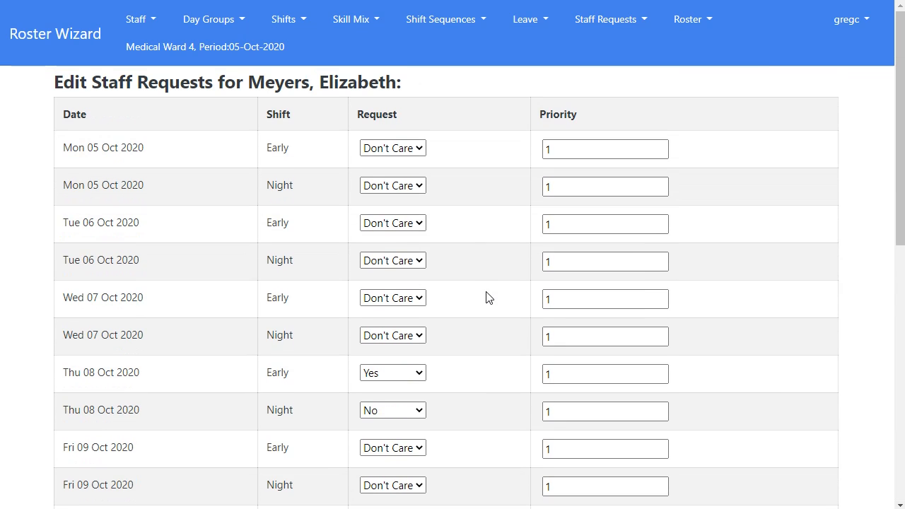
pyautogui.scroll(-2, 485, 298)
pyautogui.scroll(2, 484, 297)
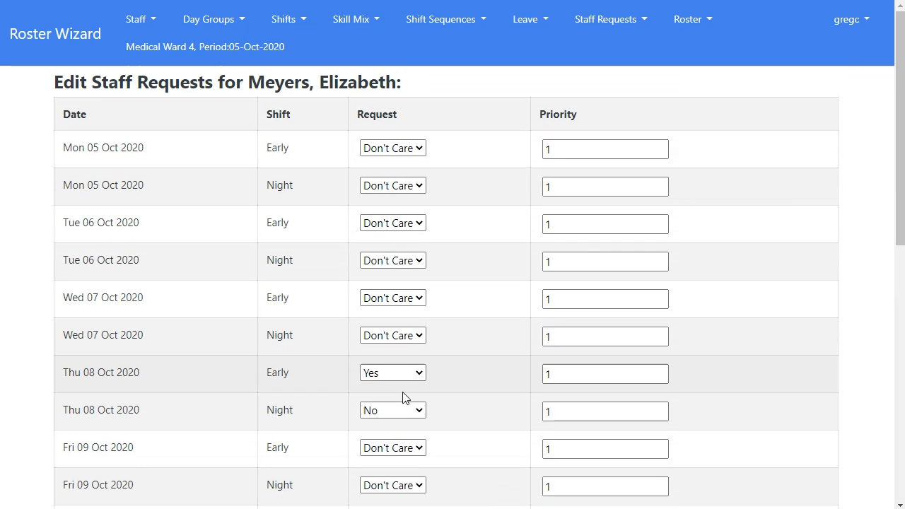
pyautogui.scroll(-7, 170, 249)
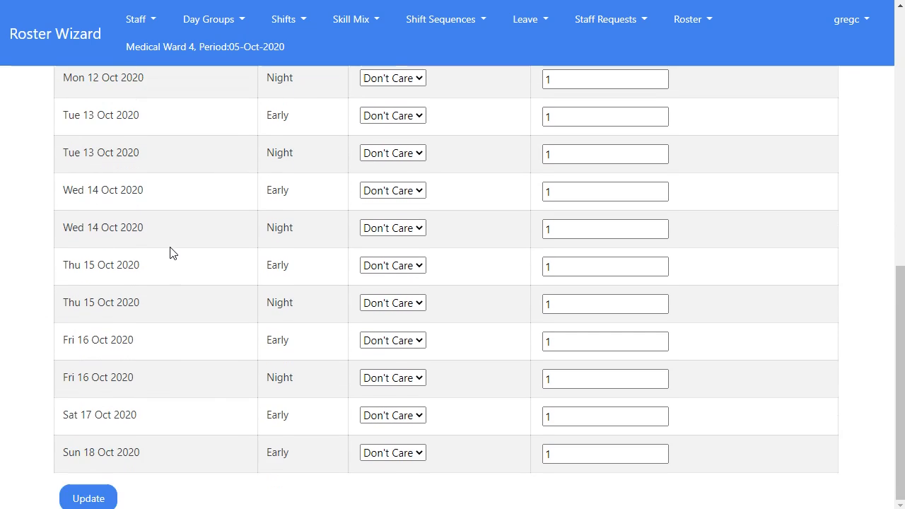
pyautogui.scroll(7, 170, 253)
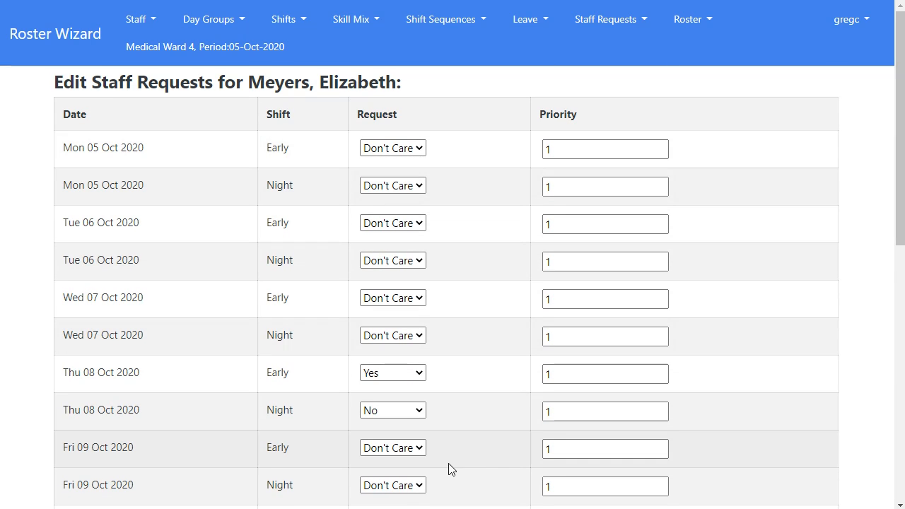
pyautogui.scroll(-7, 448, 468)
pyautogui.scroll(2, 448, 469)
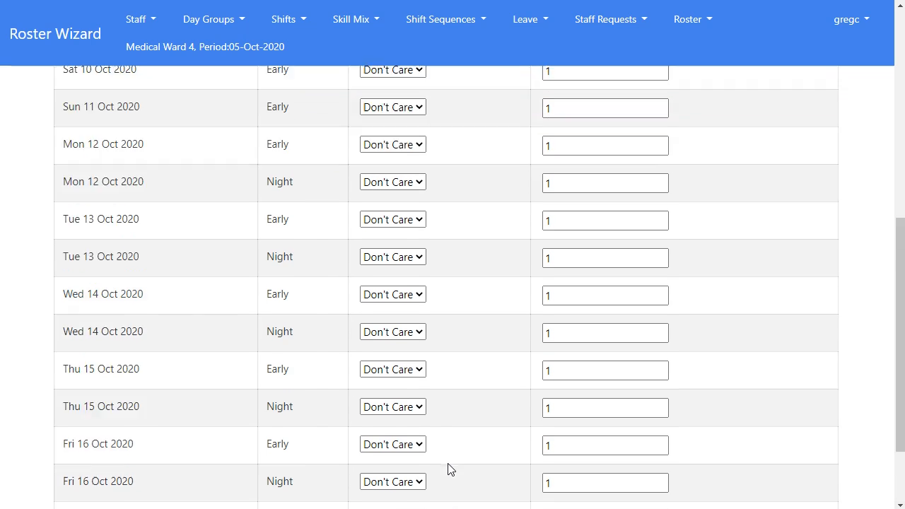
pyautogui.scroll(-2, 447, 468)
pyautogui.scroll(8, 456, 456)
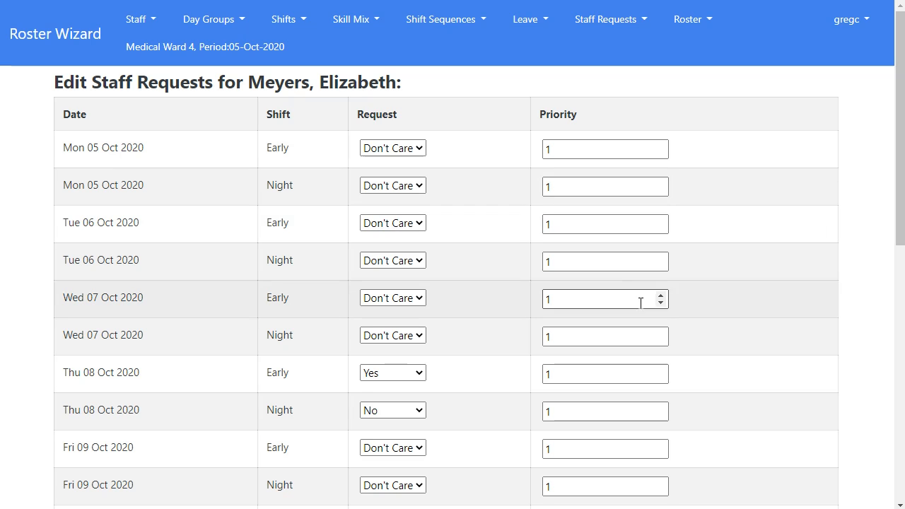
pyautogui.scroll(-9, 670, 308)
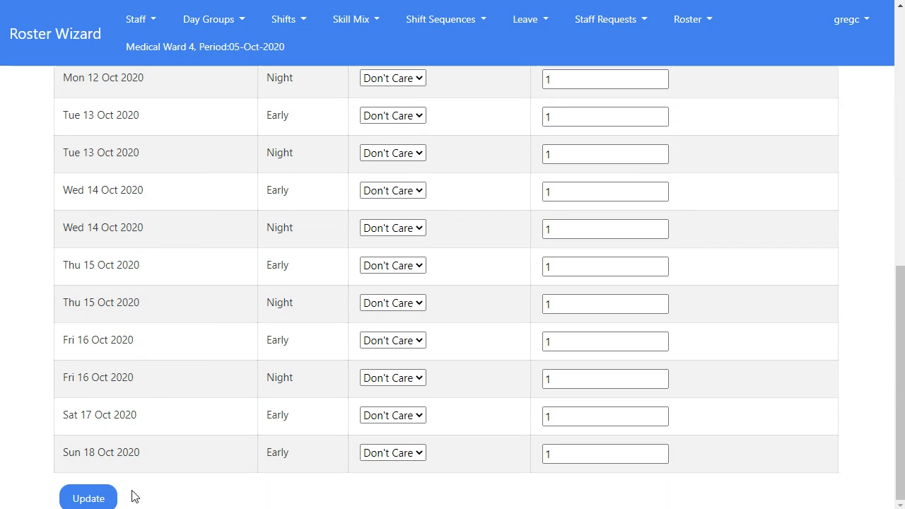
pyautogui.click(76, 500)
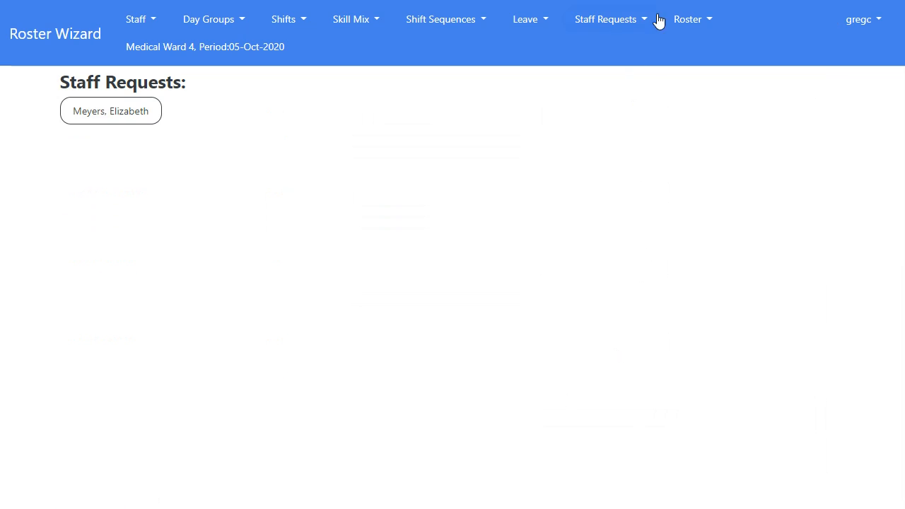
# Review the current roster by day and by staff member
pyautogui.click(690, 21)
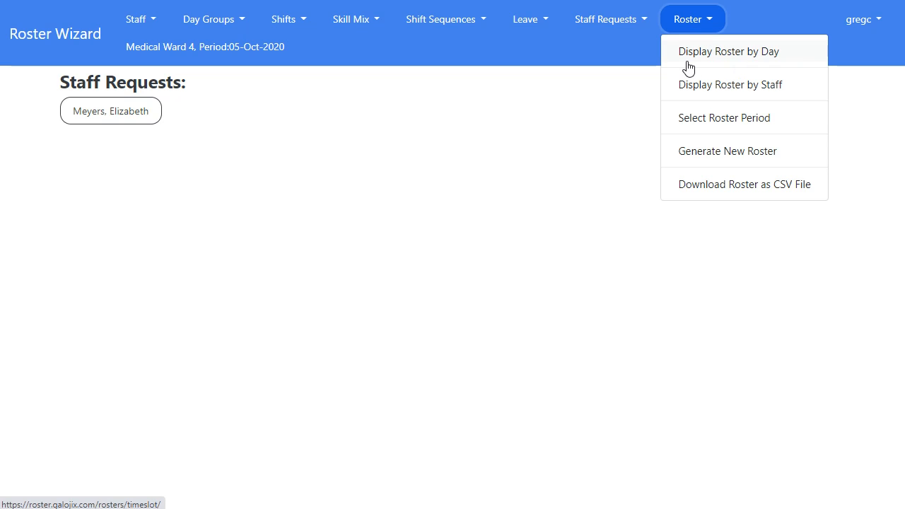
pyautogui.click(702, 55)
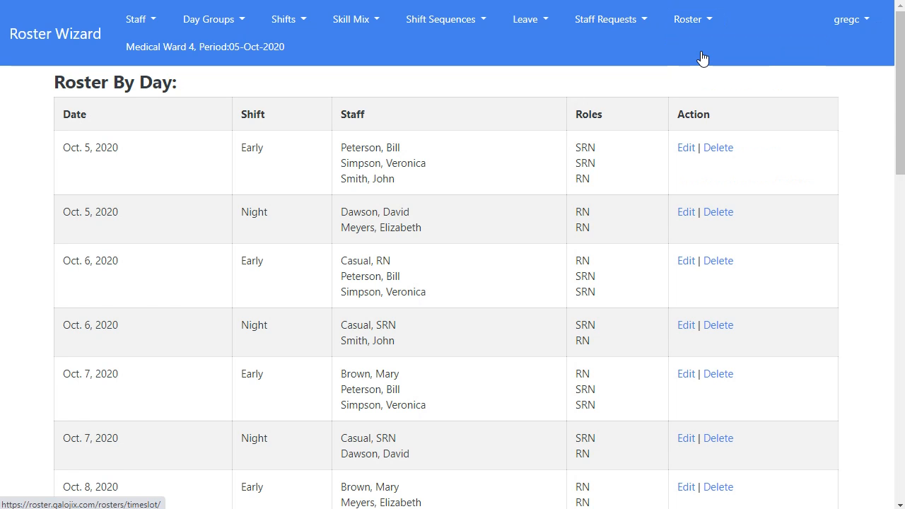
pyautogui.click(683, 22)
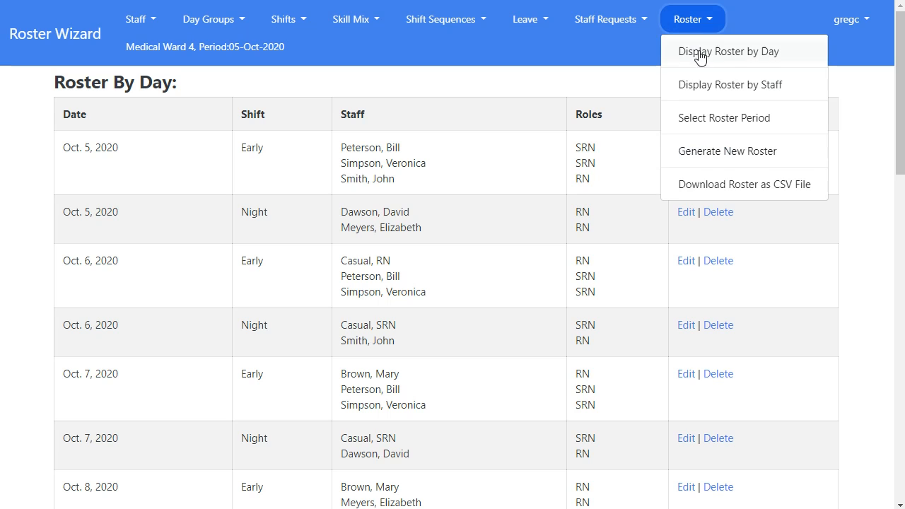
pyautogui.click(709, 91)
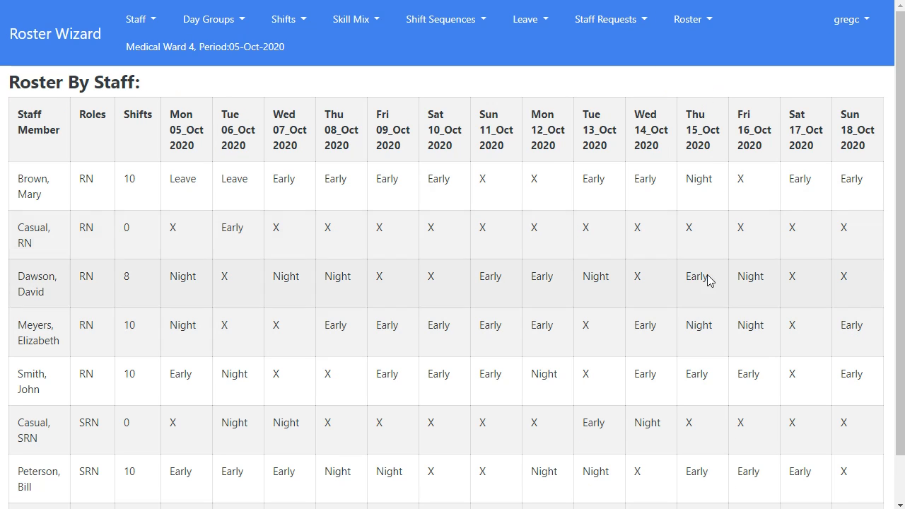
# Generate a new roster starting 05/10/2020 and display it by staff
pyautogui.click(693, 28)
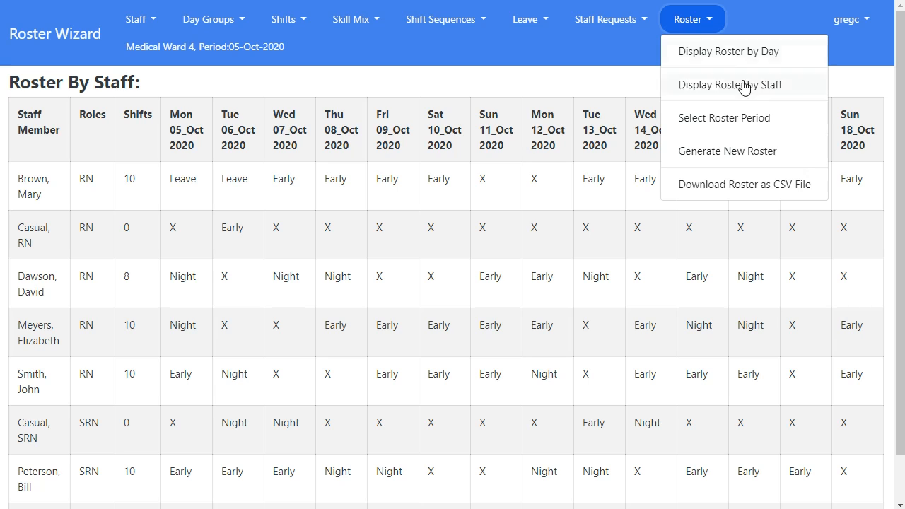
pyautogui.click(711, 156)
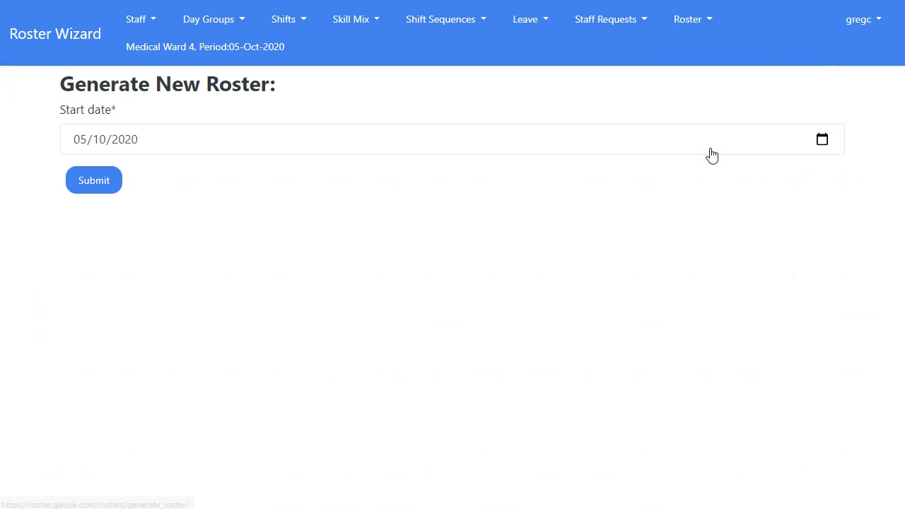
pyautogui.click(99, 190)
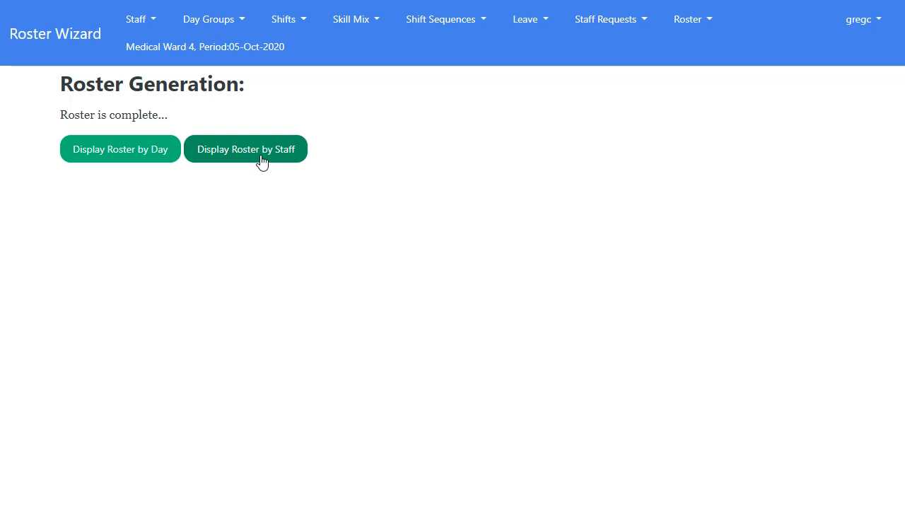
pyautogui.click(210, 157)
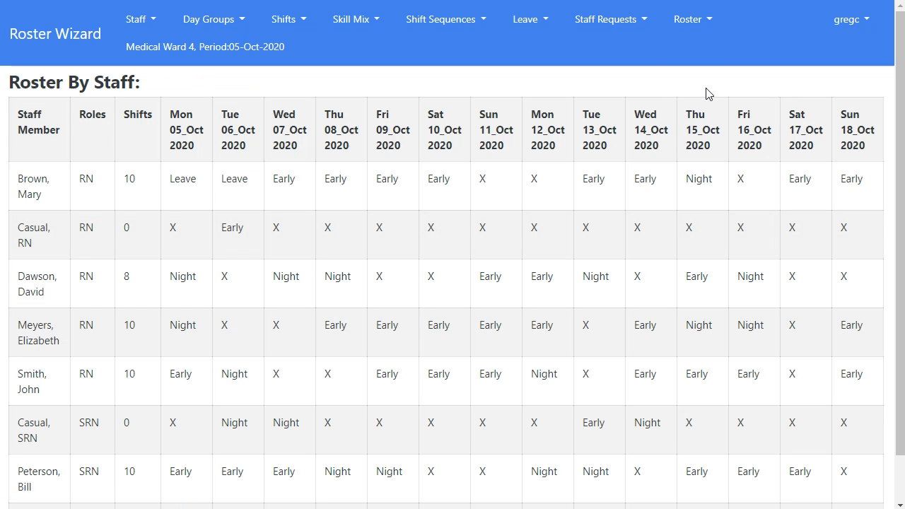
# Download the roster as a CSV file and save it as roster.csv in the Applications folder under Downloads
pyautogui.click(685, 19)
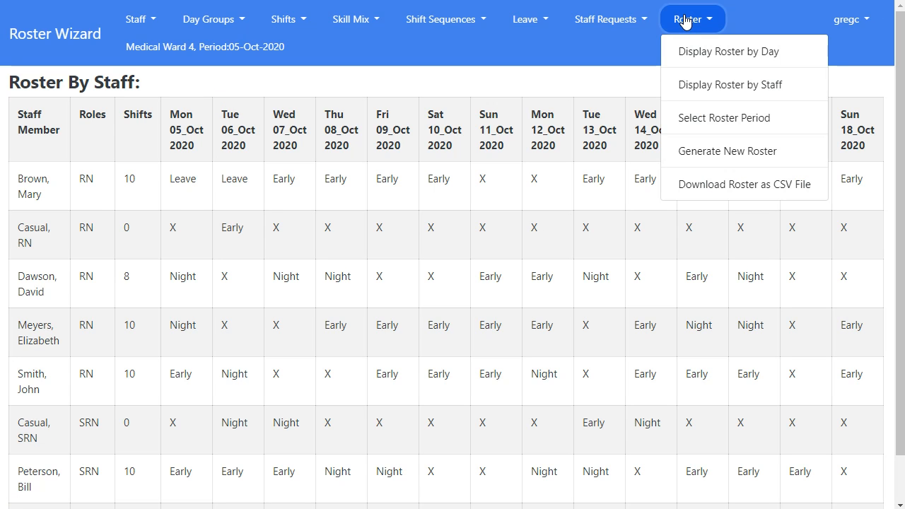
pyautogui.click(723, 193)
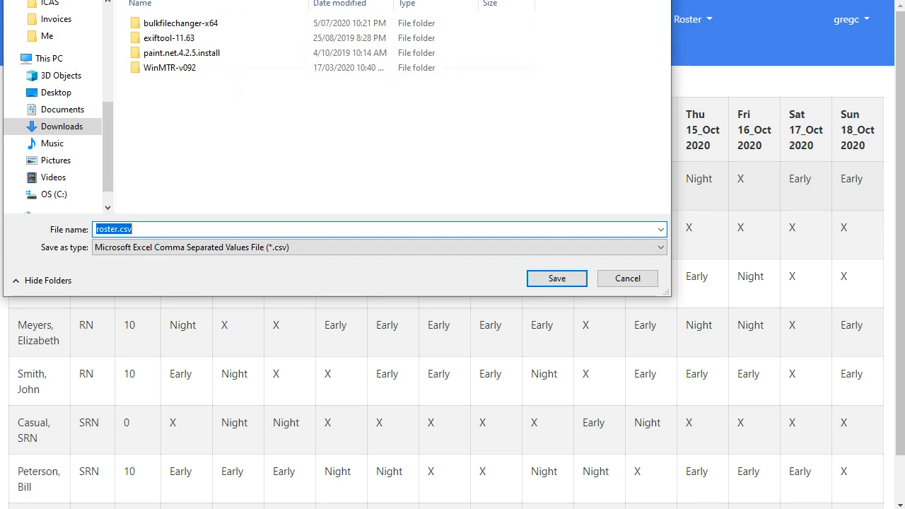
pyautogui.moveTo(278, 0); pyautogui.dragTo(380, 61)
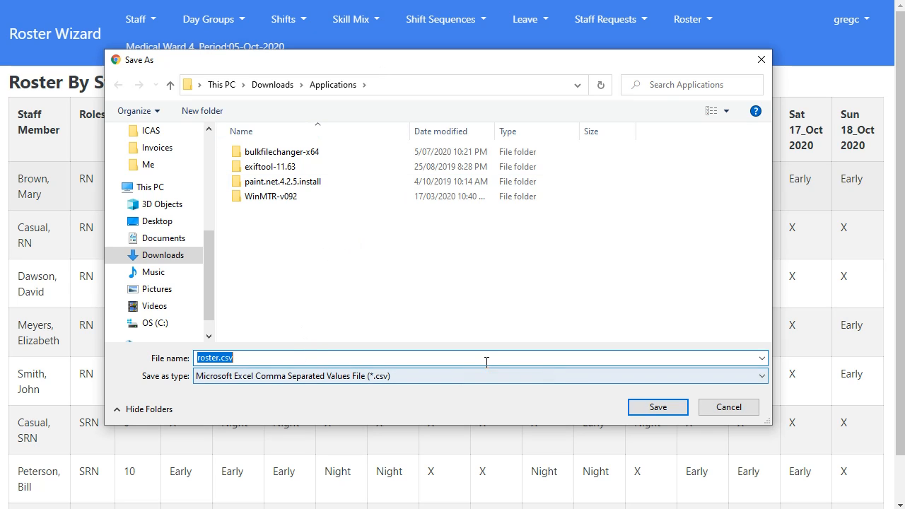
pyautogui.click(671, 406)
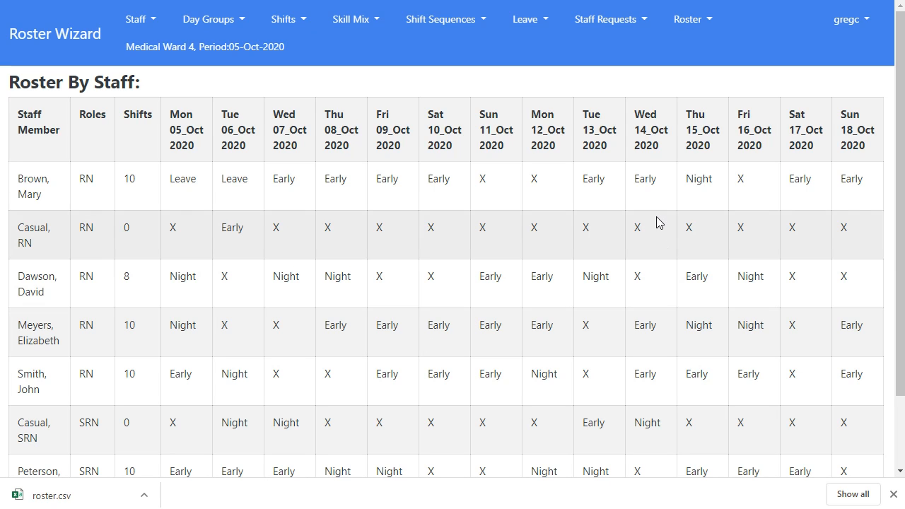
# Open the form for selecting the roster period of Medical Ward 4
pyautogui.click(694, 21)
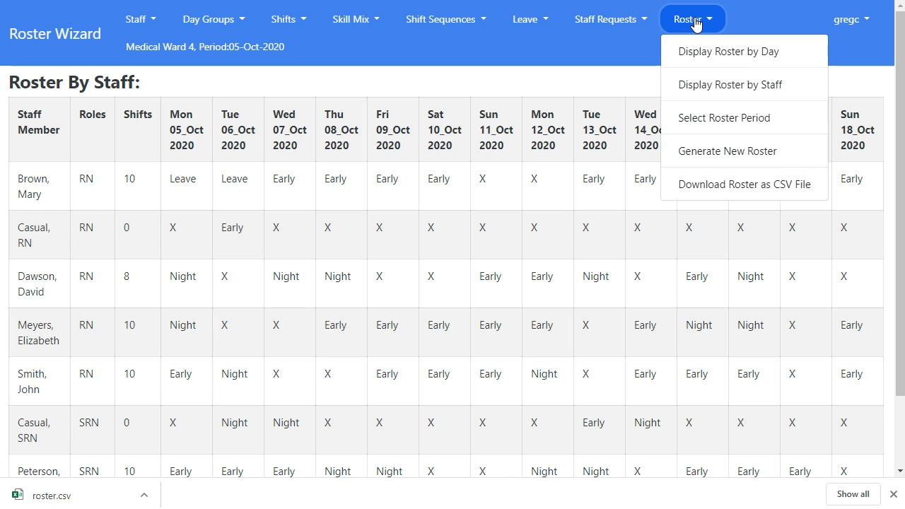
pyautogui.click(369, 44)
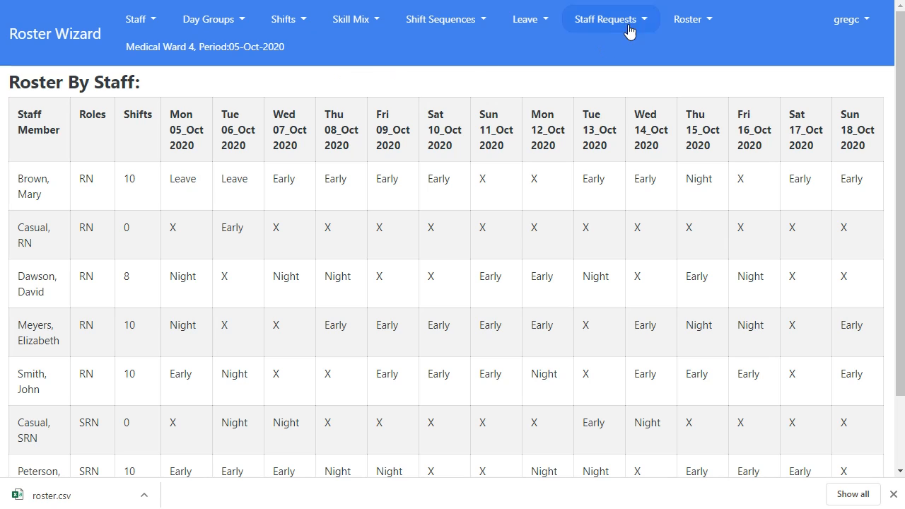
pyautogui.click(241, 52)
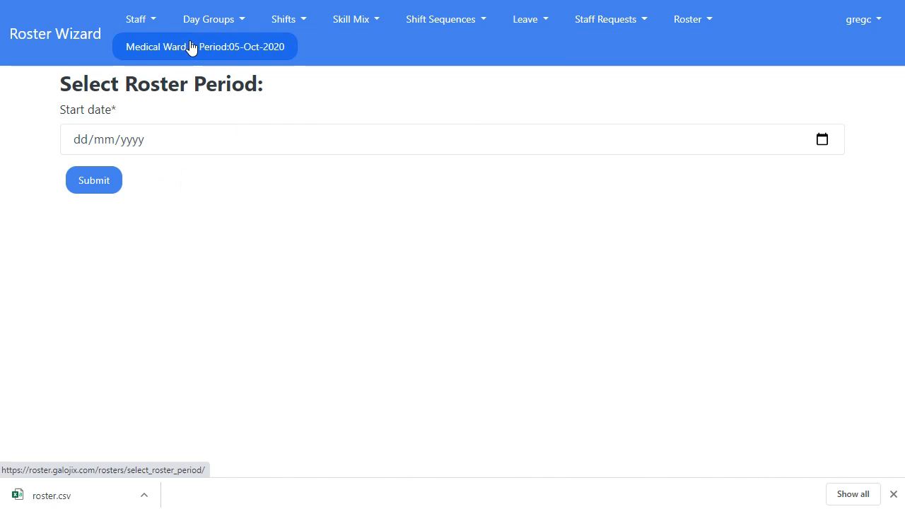
# Open the form for generating a new roster and view its start date picker
pyautogui.click(695, 25)
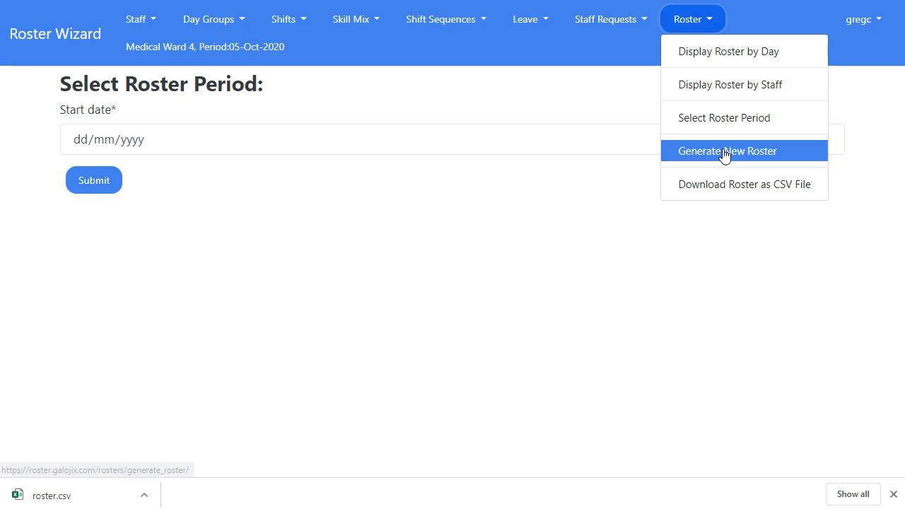
pyautogui.click(720, 152)
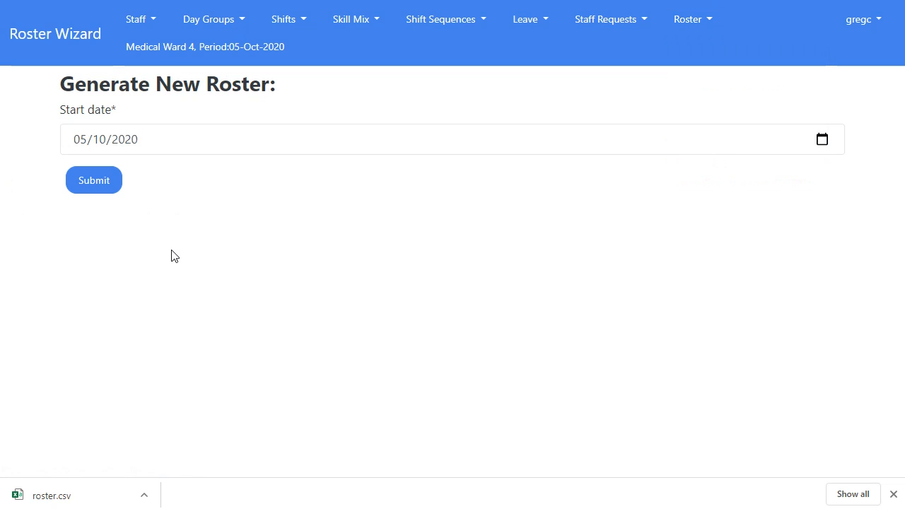
pyautogui.click(822, 140)
pyautogui.click(64, 35)
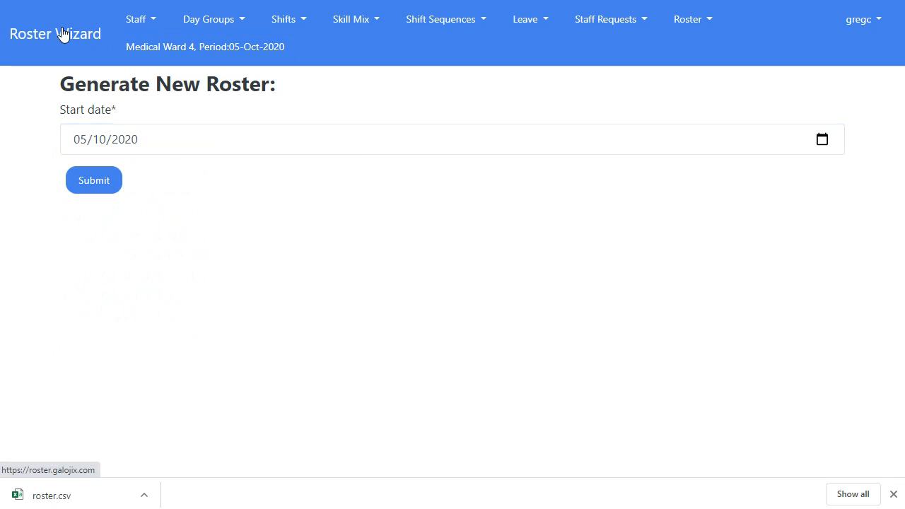